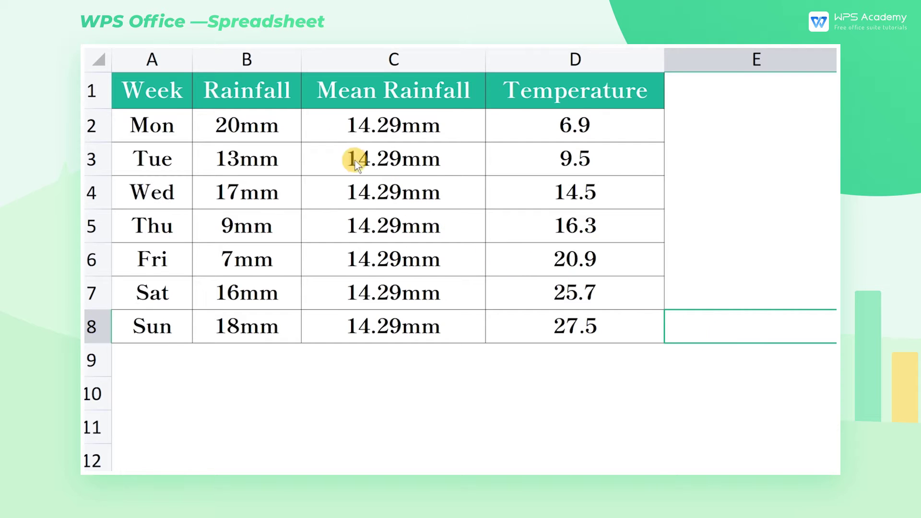
- Select the weekly table A1:D8 and open the Insert Chart dialog
{"action": "left_click", "coordinate": [287, 100]}
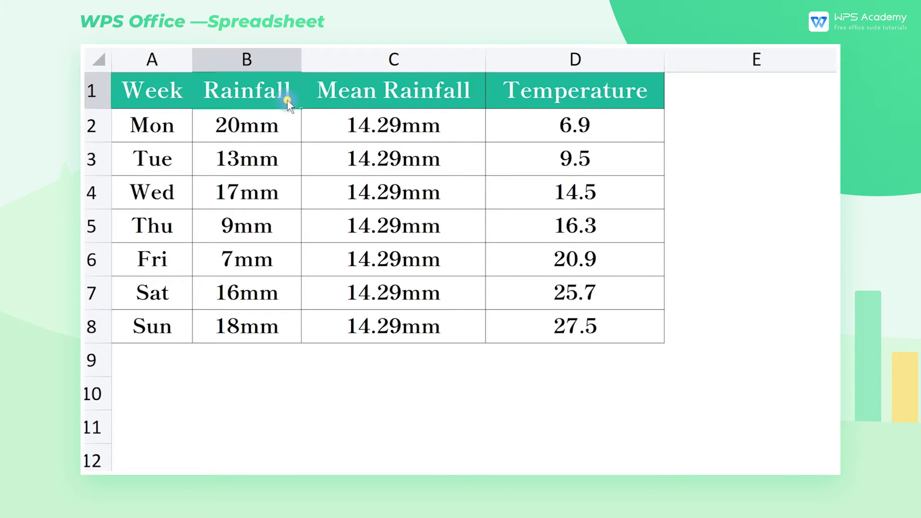
{"action": "left_click", "coordinate": [474, 93]}
{"action": "left_click", "coordinate": [592, 95]}
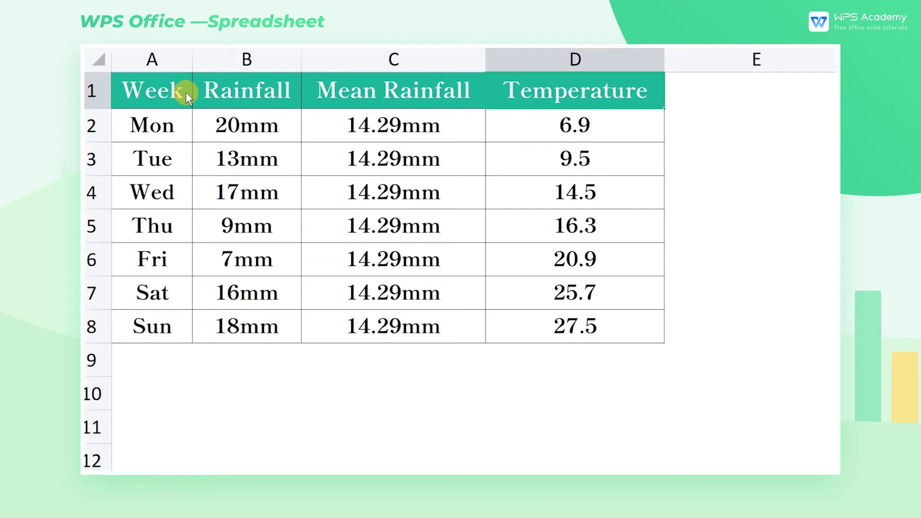
{"action": "left_click_drag", "start_coordinate": [185, 92], "coordinate": [545, 326]}
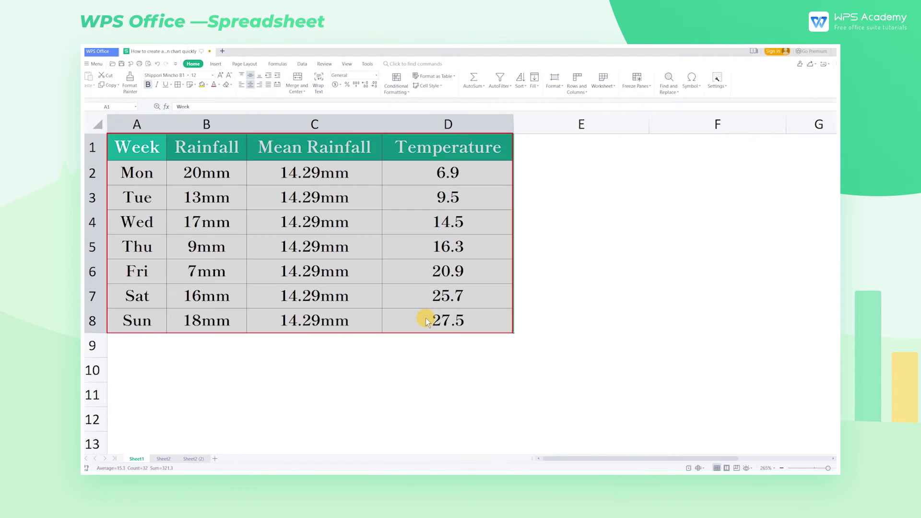
{"action": "left_click", "coordinate": [218, 64]}
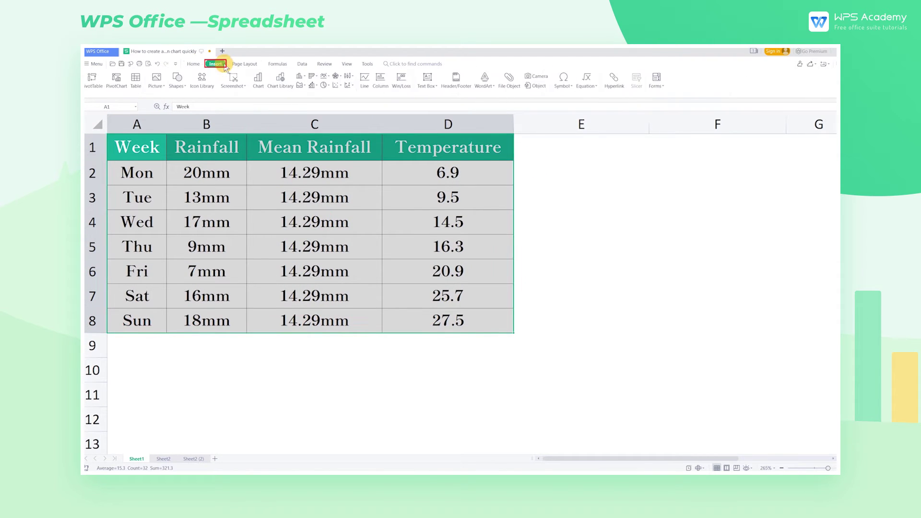
{"action": "left_click", "coordinate": [258, 79]}
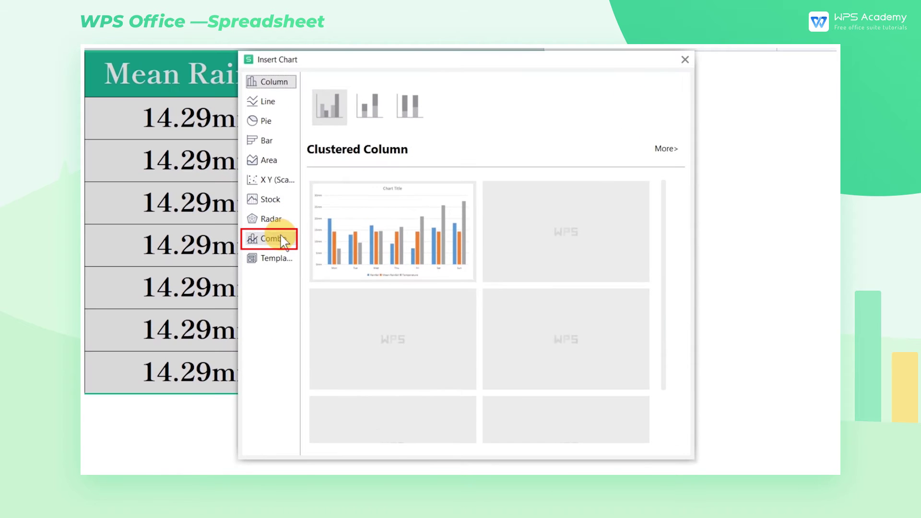
- Preview the Combo chart presets and settle on Clustered Column-Line
{"action": "left_click", "coordinate": [292, 240]}
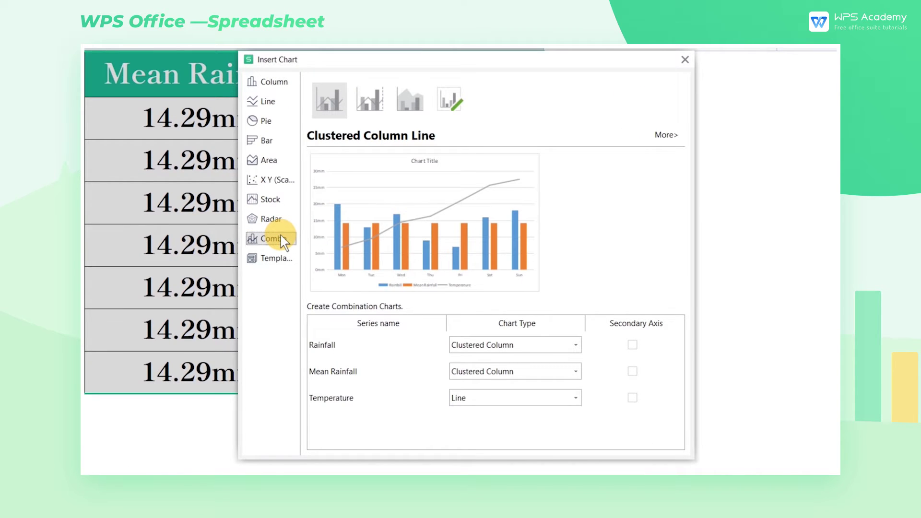
{"action": "left_click", "coordinate": [367, 99]}
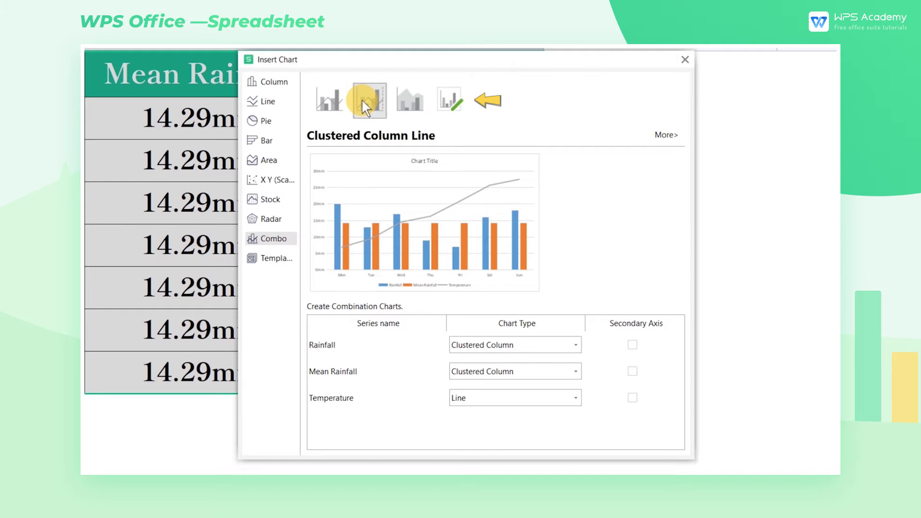
{"action": "left_click", "coordinate": [406, 103]}
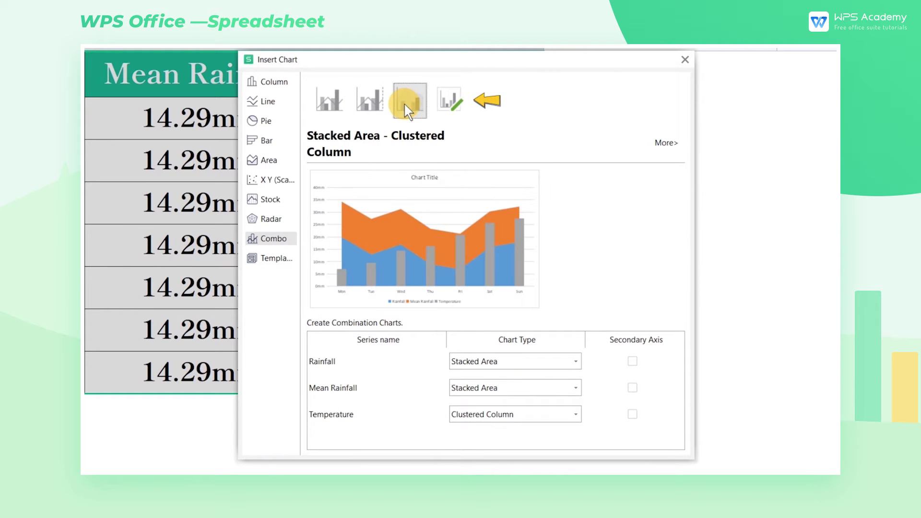
{"action": "left_click", "coordinate": [333, 105]}
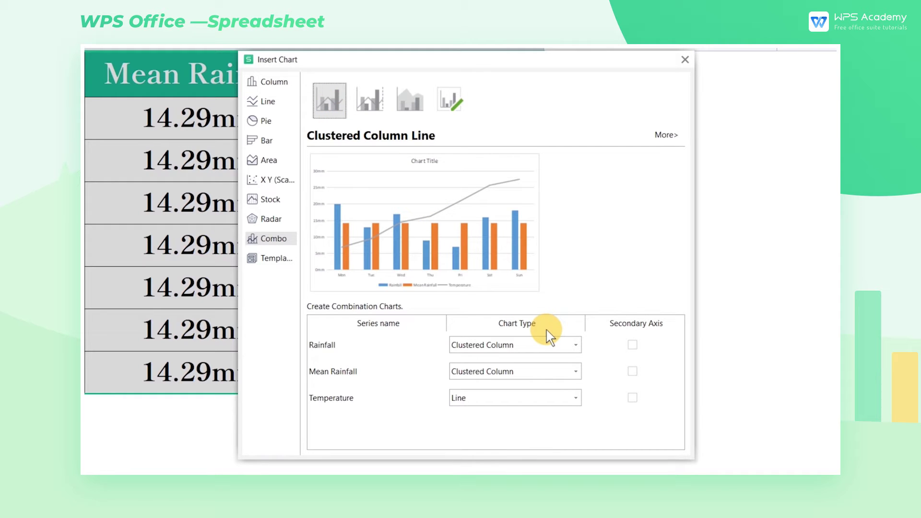
- Set Rainfall to Area, Mean Rainfall to Line and Temperature to Area
{"action": "left_click", "coordinate": [573, 345]}
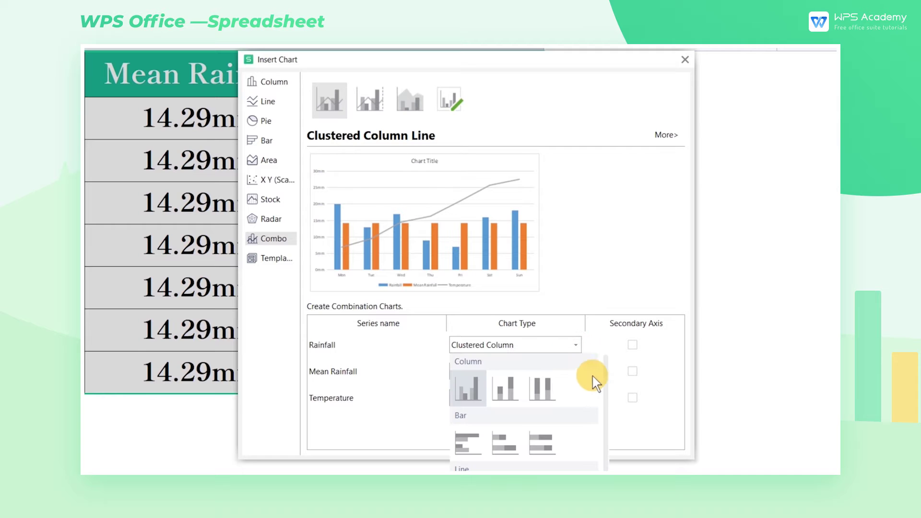
{"action": "left_click_drag", "start_coordinate": [607, 384], "coordinate": [605, 451]}
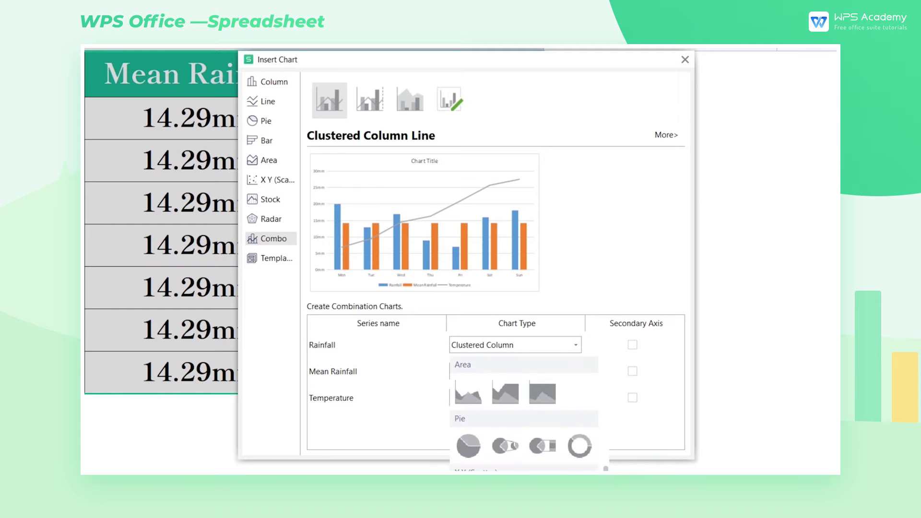
{"action": "left_click", "coordinate": [471, 390]}
{"action": "left_click", "coordinate": [575, 373]}
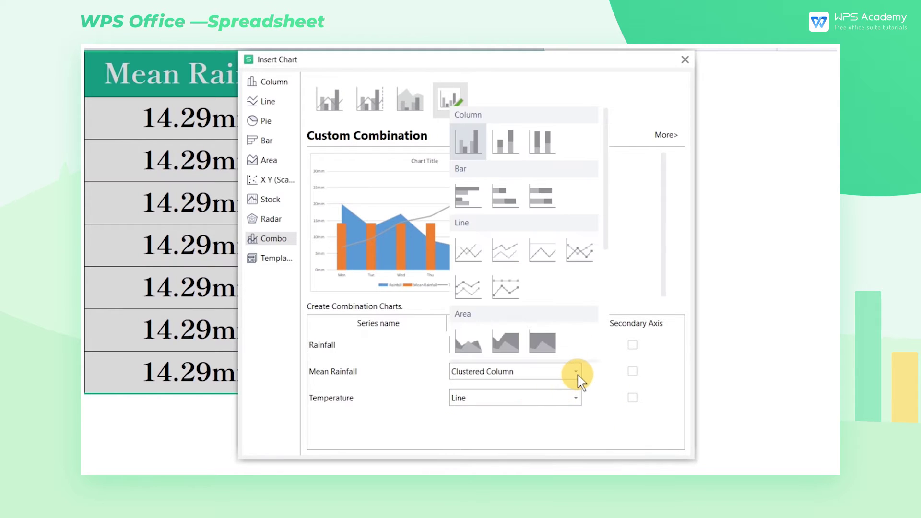
{"action": "left_click", "coordinate": [466, 247]}
{"action": "left_click", "coordinate": [556, 399]}
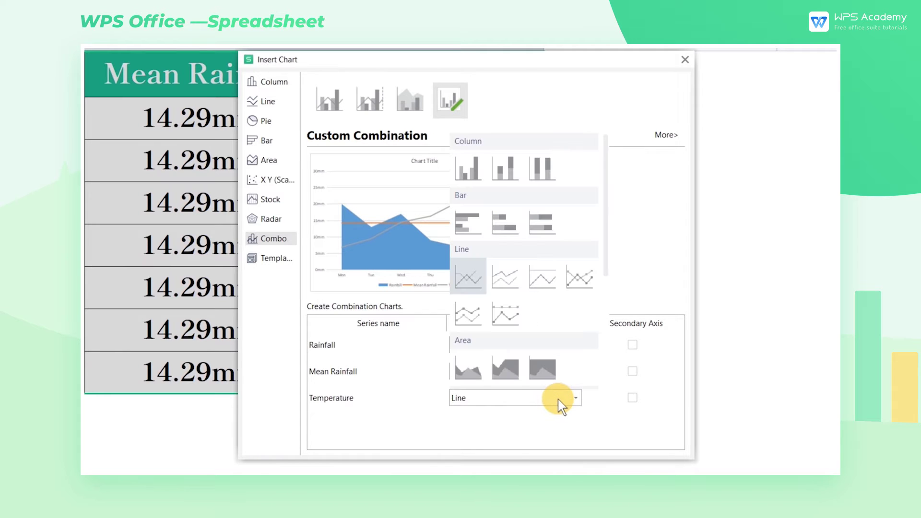
{"action": "left_click", "coordinate": [481, 370]}
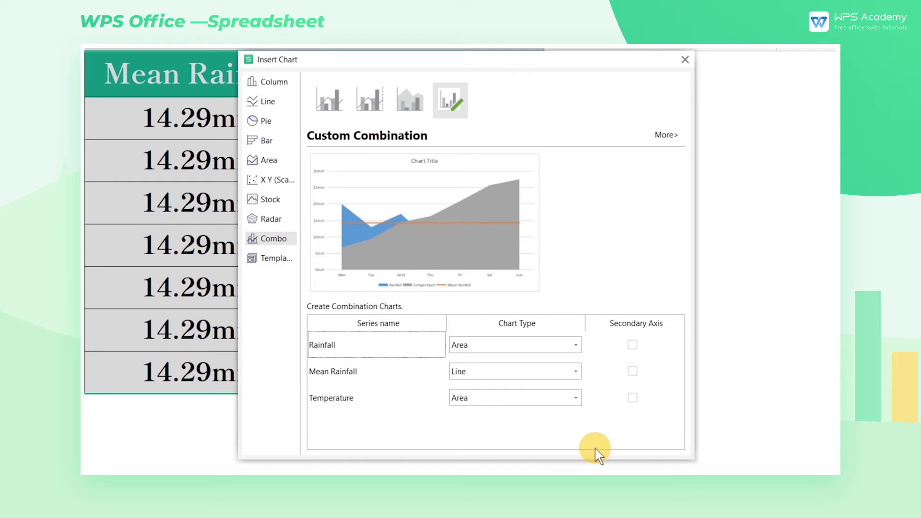
- Tick Secondary Axis for the Temperature series
{"action": "left_click", "coordinate": [632, 398]}
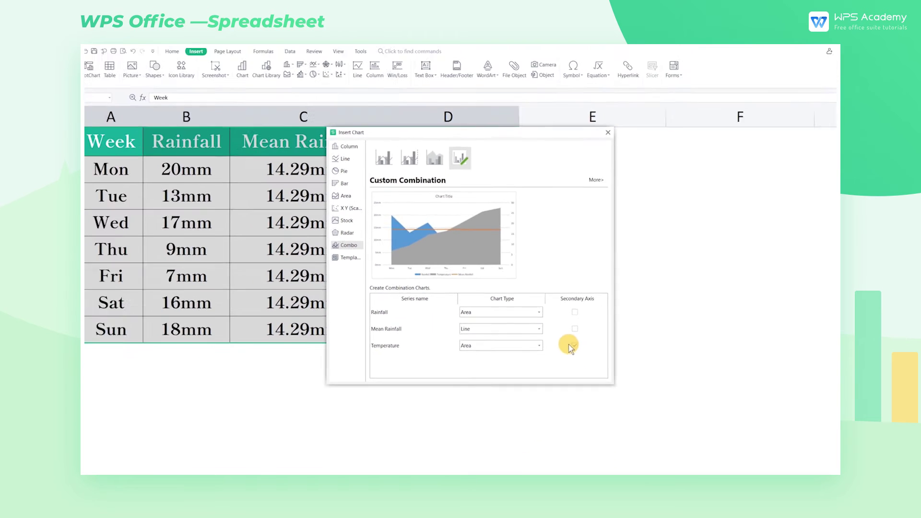
- Insert the combination chart and drag it below the data table
{"action": "left_click", "coordinate": [505, 268]}
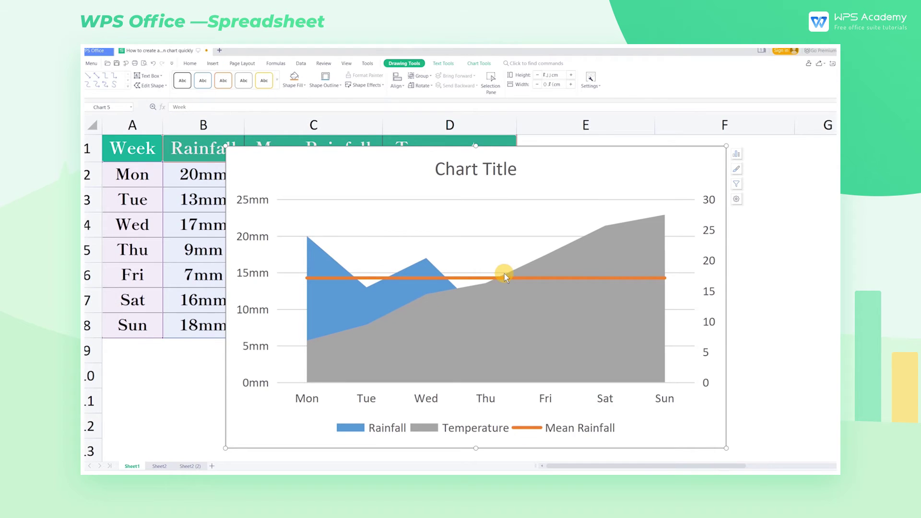
{"action": "scroll", "coordinate": [504, 273], "scroll_direction": "down", "scroll_amount": 2}
{"action": "scroll", "coordinate": [504, 273], "scroll_direction": "down", "scroll_amount": 1}
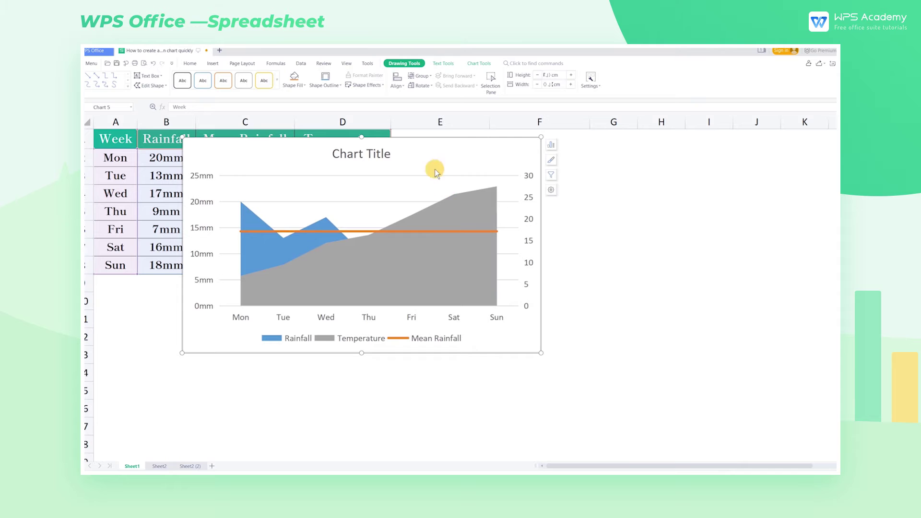
{"action": "left_click_drag", "start_coordinate": [411, 172], "coordinate": [335, 298]}
{"action": "scroll", "coordinate": [386, 310], "scroll_direction": "down", "scroll_amount": 1}
{"action": "scroll", "coordinate": [387, 310], "scroll_direction": "down", "scroll_amount": 2}
{"action": "scroll", "coordinate": [386, 310], "scroll_direction": "up", "scroll_amount": 3}
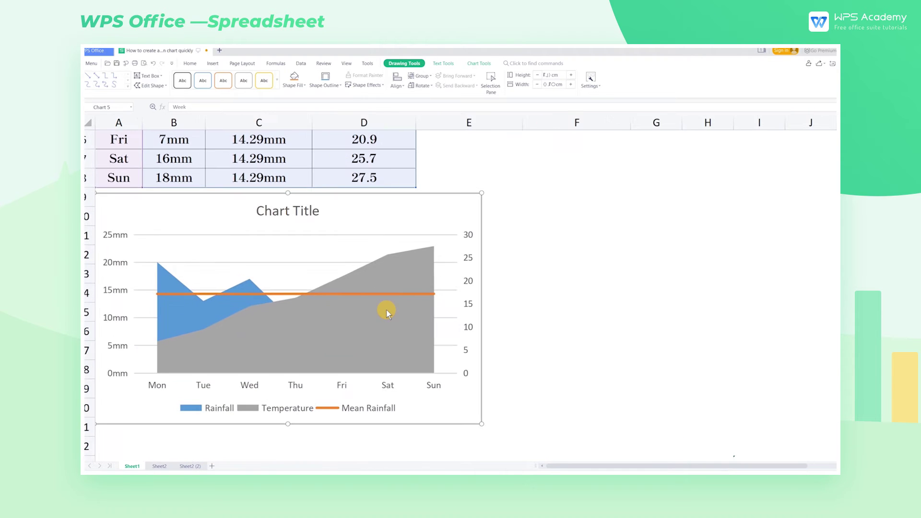
{"action": "scroll", "coordinate": [386, 310], "scroll_direction": "down", "scroll_amount": 1}
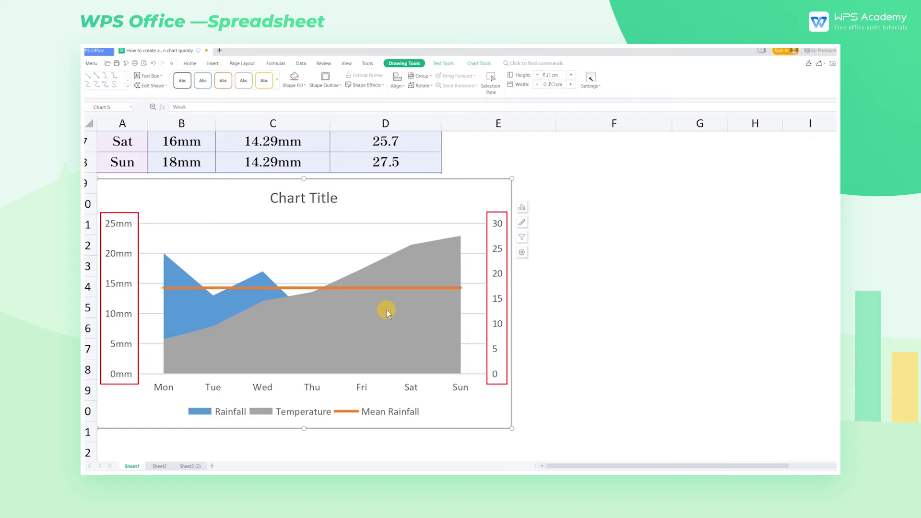
- Change the chart to Combo: Rainfall clustered columns, Mean Rainfall line, Temperature on secondary axis
{"action": "left_click", "coordinate": [527, 402]}
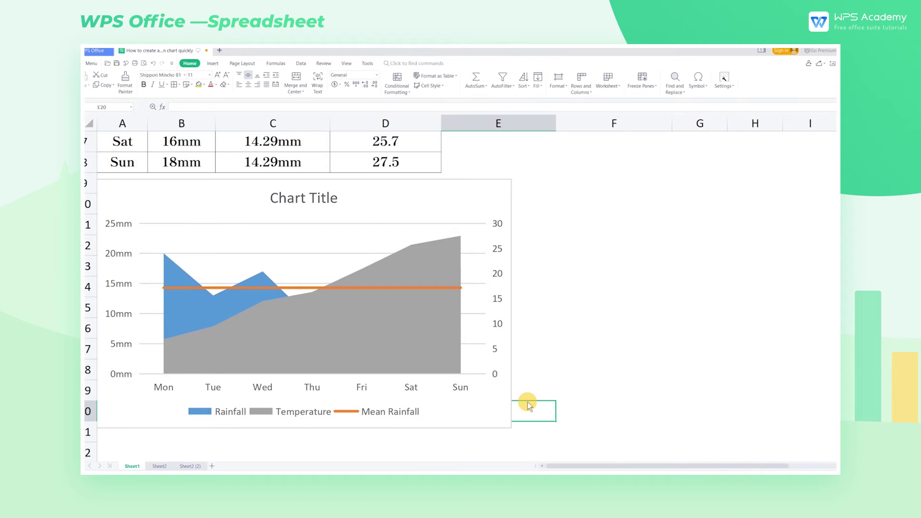
{"action": "left_click", "coordinate": [472, 342]}
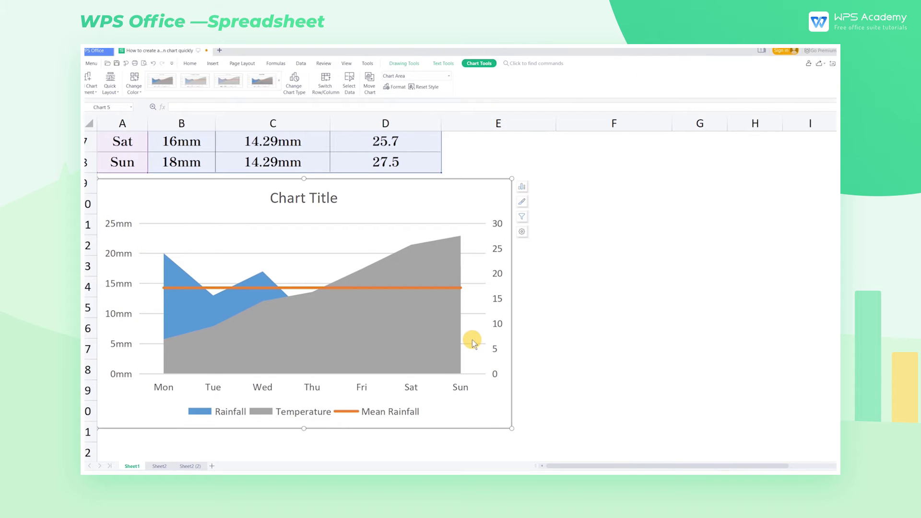
{"action": "left_click", "coordinate": [293, 83]}
{"action": "left_click", "coordinate": [358, 247]}
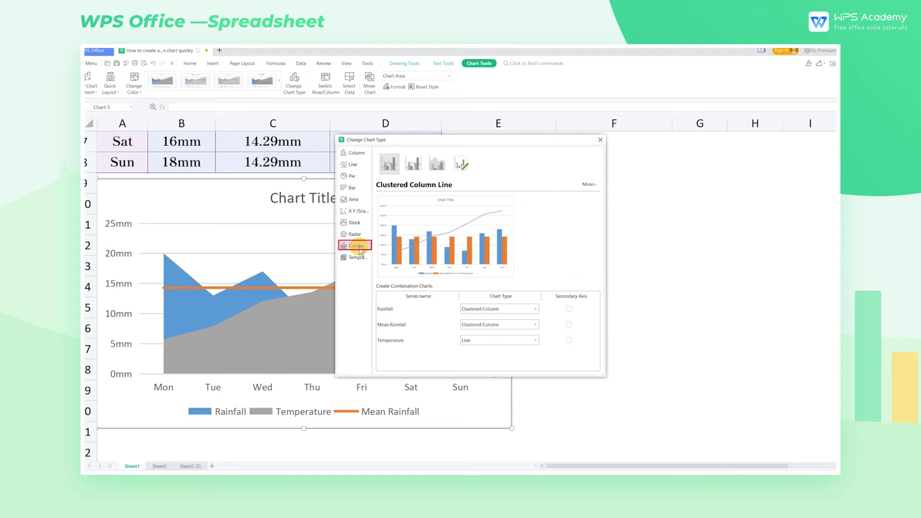
{"action": "left_click", "coordinate": [532, 310]}
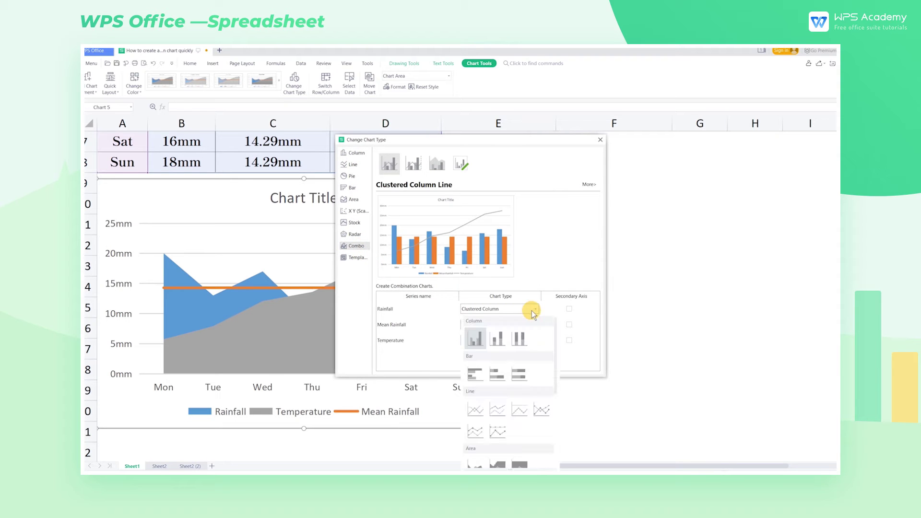
{"action": "left_click", "coordinate": [516, 325]}
{"action": "left_click", "coordinate": [489, 282]}
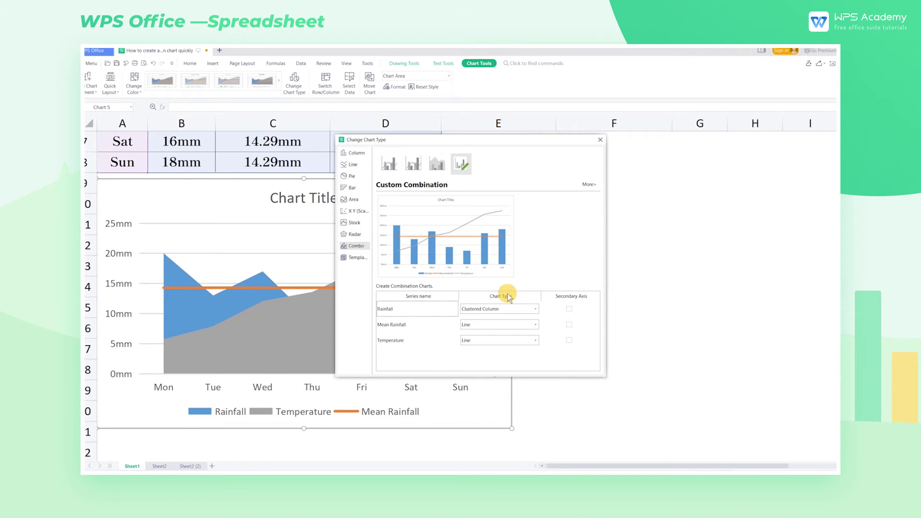
{"action": "left_click", "coordinate": [569, 340]}
{"action": "key", "text": "Return"}
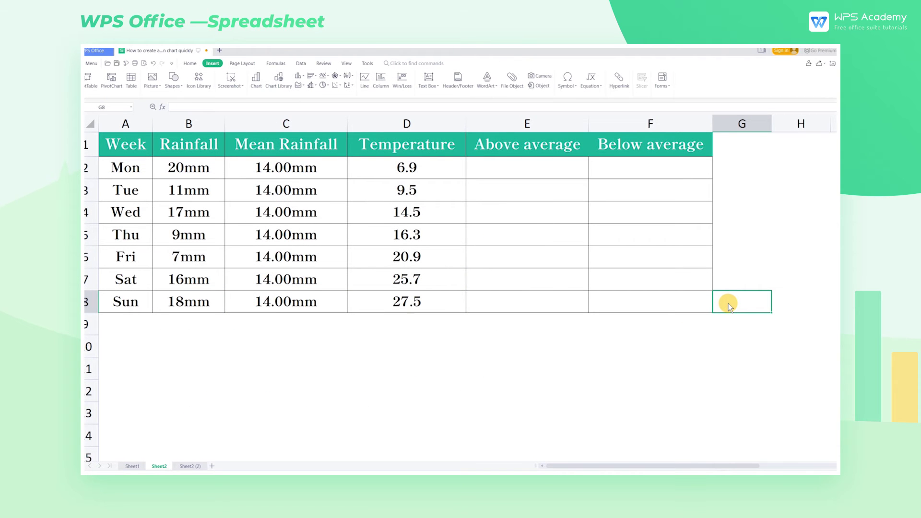
- Enter =IF(B2>C2,B2,0) in E2, fill it down to E8 and review it
{"action": "left_click", "coordinate": [569, 173]}
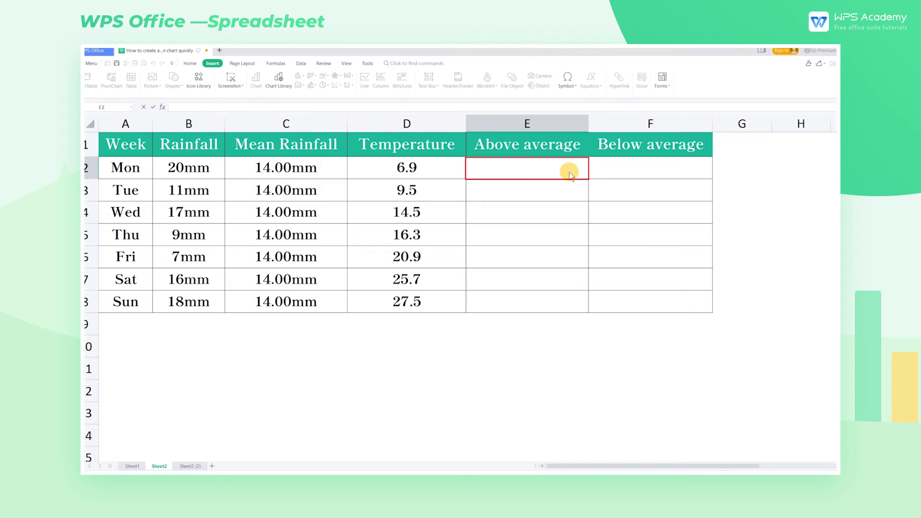
{"action": "type", "text": "=IF("}
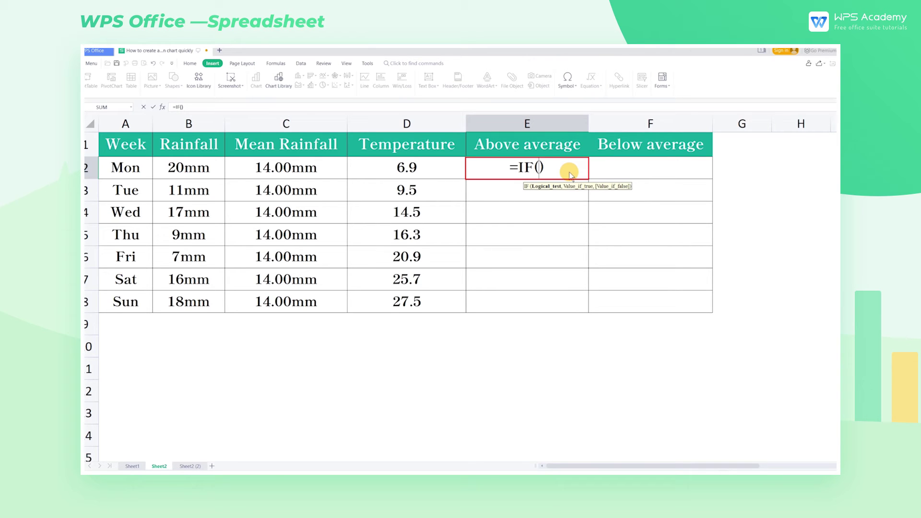
{"action": "type", "text": "B2"}
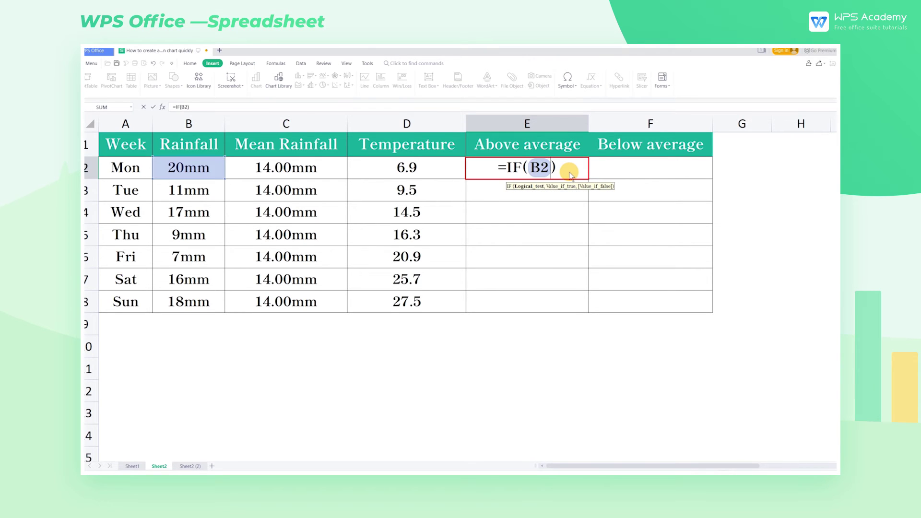
{"action": "type", "text": ">C2,"}
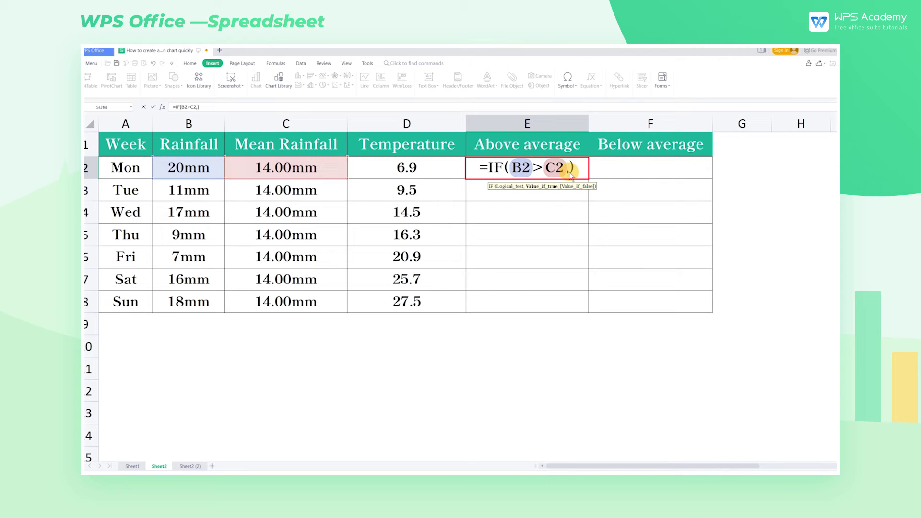
{"action": "type", "text": "B2,0"}
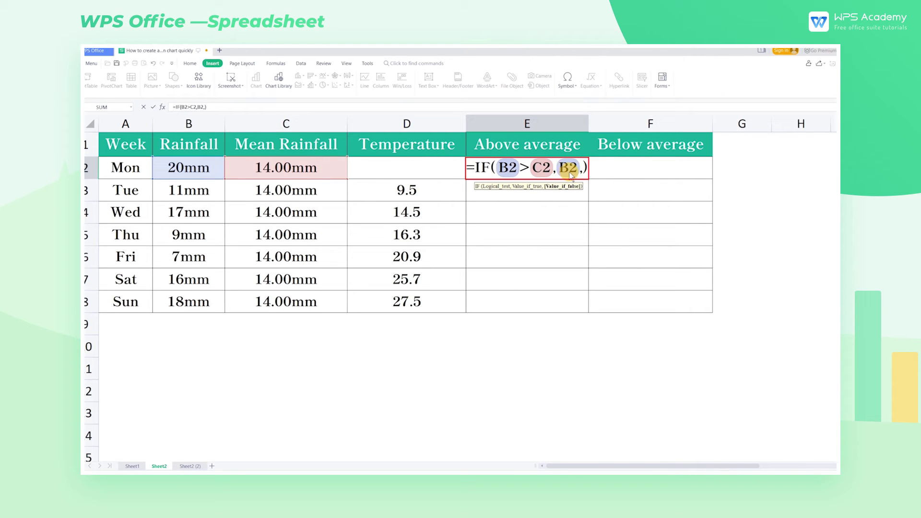
{"action": "key", "text": "Return"}
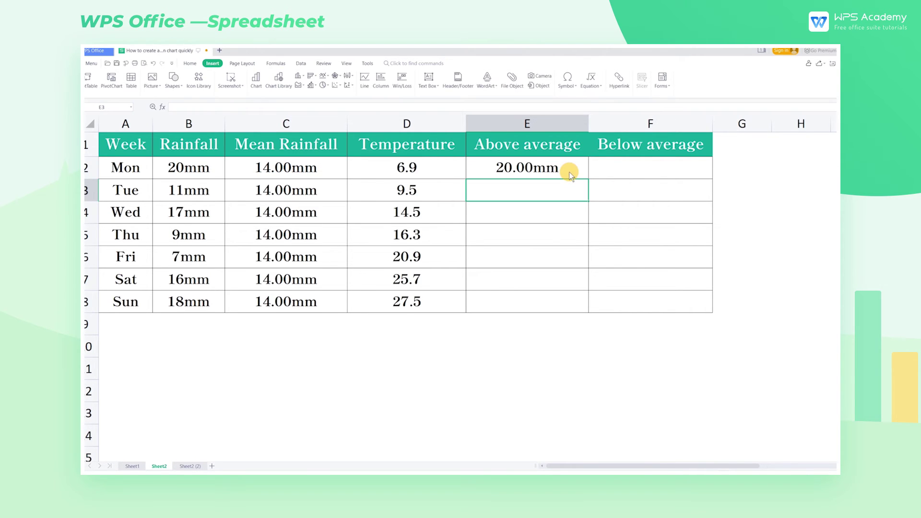
{"action": "left_click", "coordinate": [568, 173]}
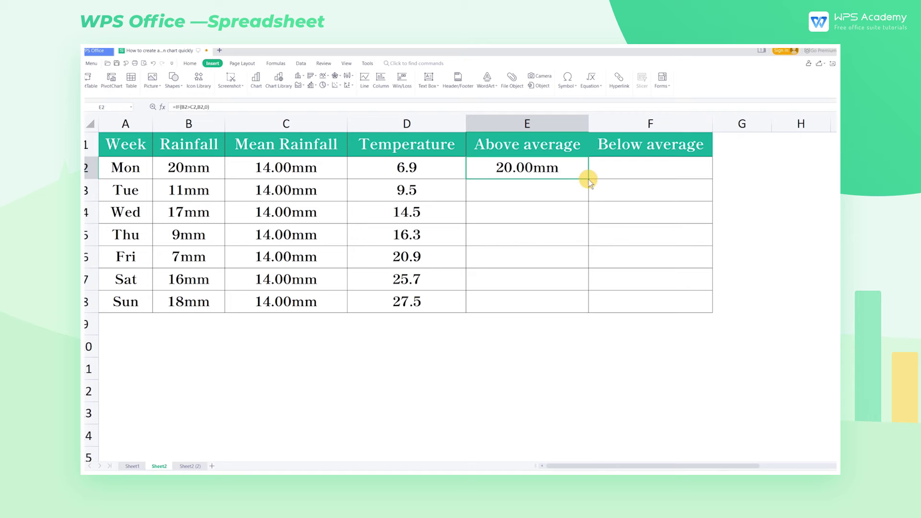
{"action": "left_click_drag", "start_coordinate": [588, 180], "coordinate": [586, 308]}
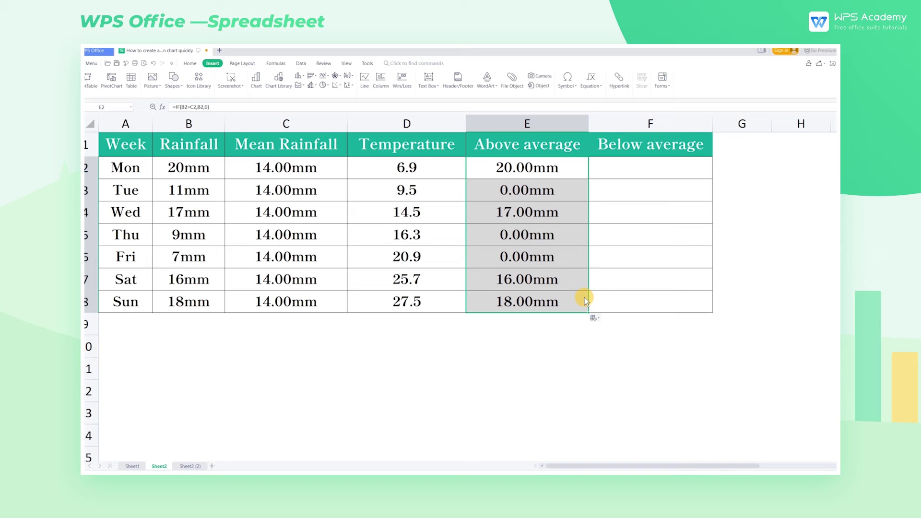
{"action": "double_click", "coordinate": [567, 176]}
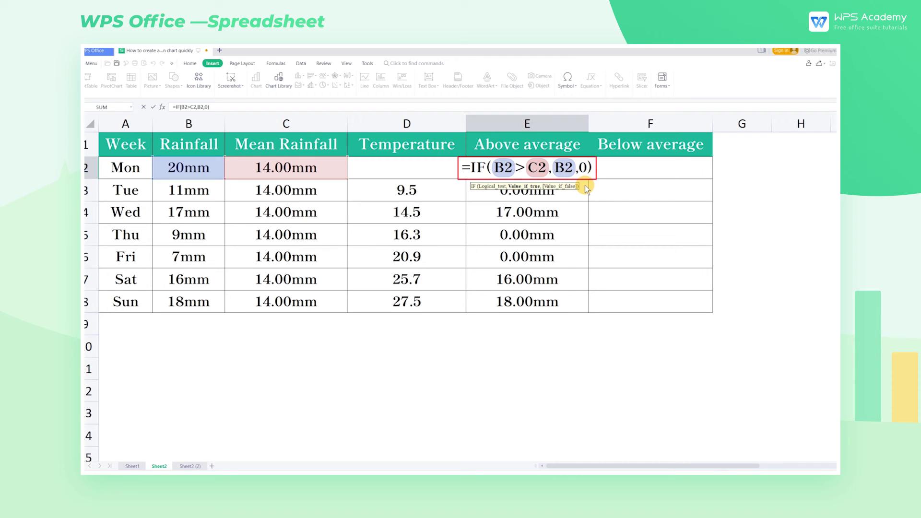
- Enter =IF(B2<C2,B2,0) in F2 and fill it down to F8
{"action": "left_click", "coordinate": [657, 171]}
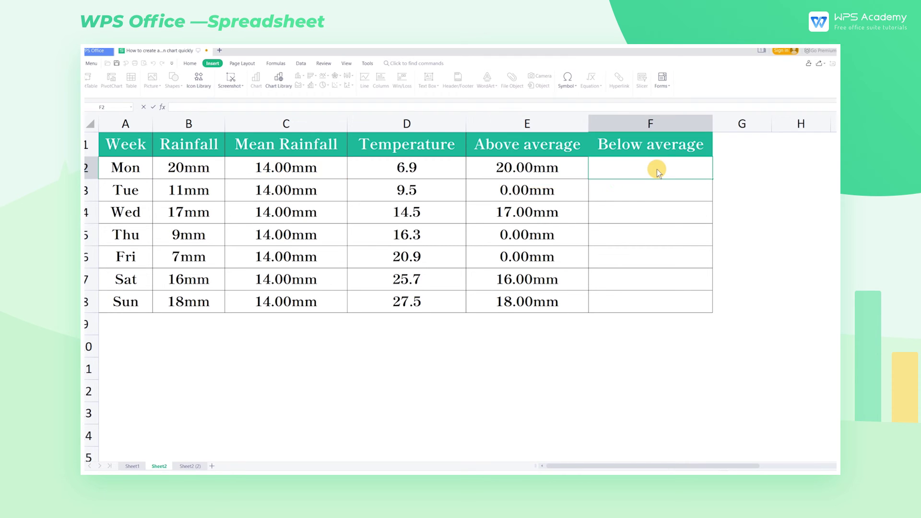
{"action": "type", "text": "=IF("}
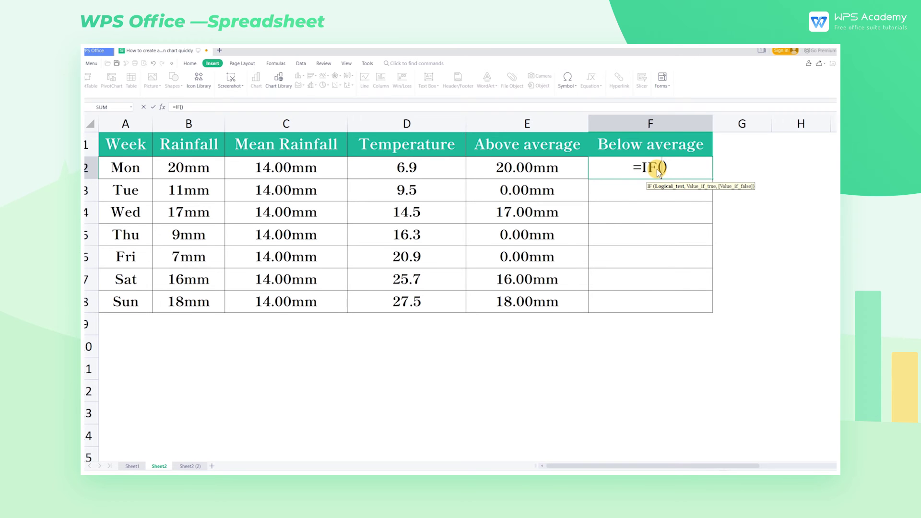
{"action": "type", "text": "B2<C2,B2,0"}
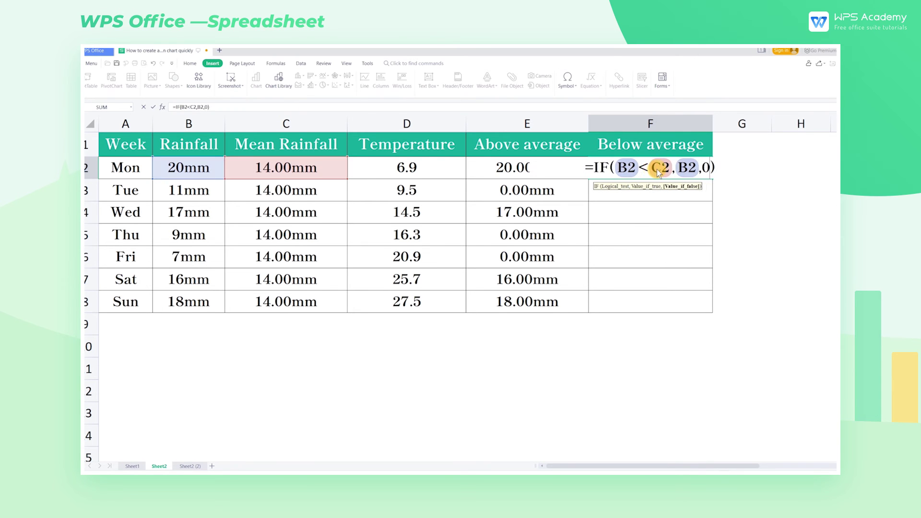
{"action": "key", "text": "Return"}
{"action": "left_click", "coordinate": [699, 173]}
{"action": "left_click_drag", "start_coordinate": [709, 176], "coordinate": [706, 303]}
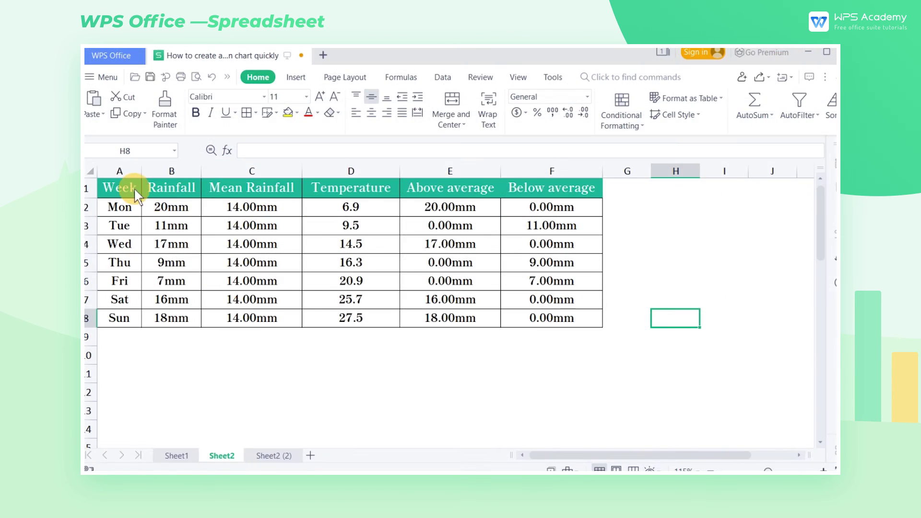
- Select A1:A8 plus C1:F8 and open the chart insertion options
{"action": "left_click_drag", "start_coordinate": [134, 188], "coordinate": [130, 314]}
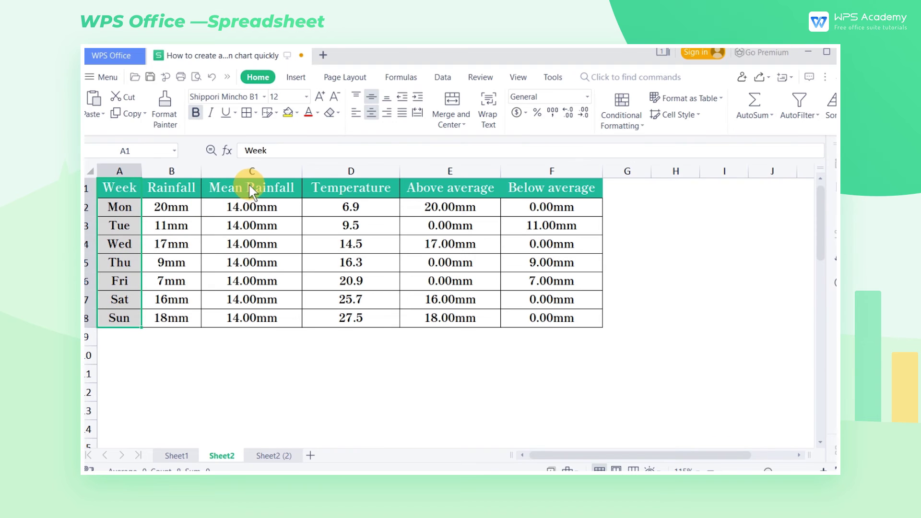
{"action": "left_click_drag", "start_coordinate": [248, 183], "coordinate": [547, 325]}
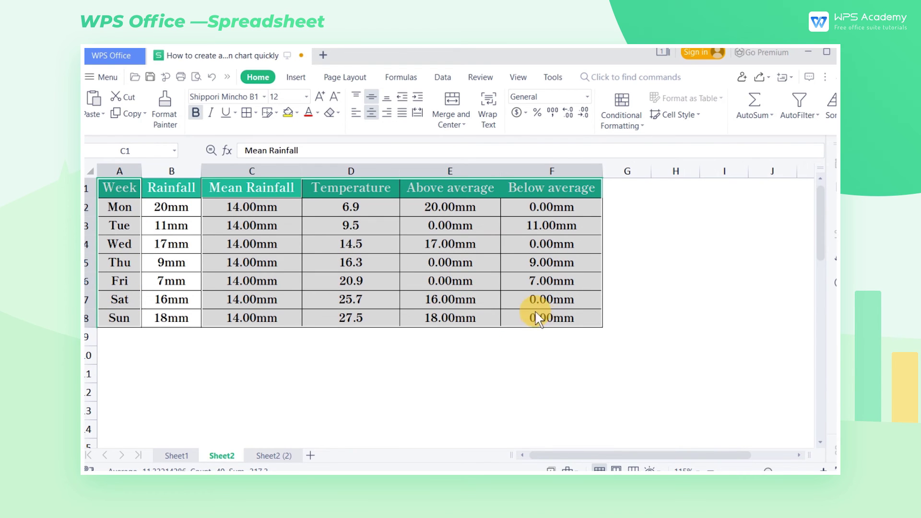
{"action": "left_click", "coordinate": [295, 77]}
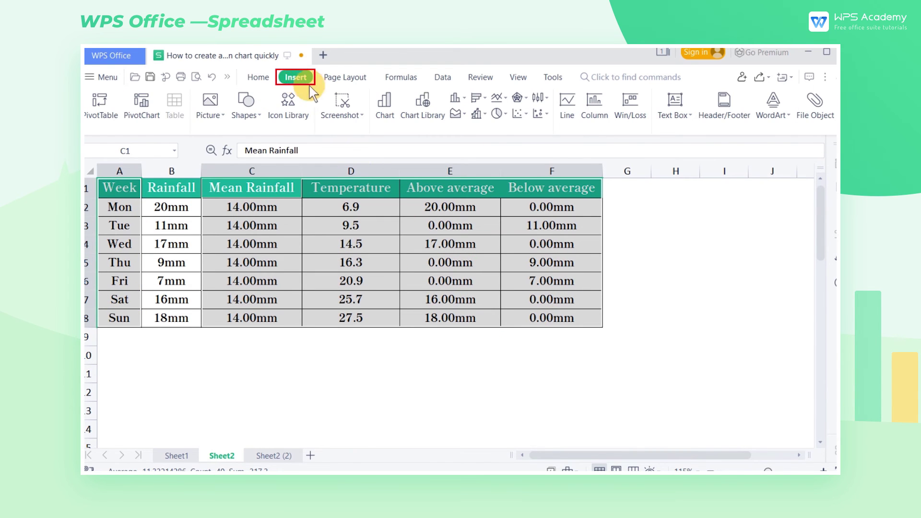
{"action": "left_click", "coordinate": [384, 106]}
- Choose a Combo chart with Mean Rainfall and Temperature as lines
{"action": "left_click", "coordinate": [273, 234]}
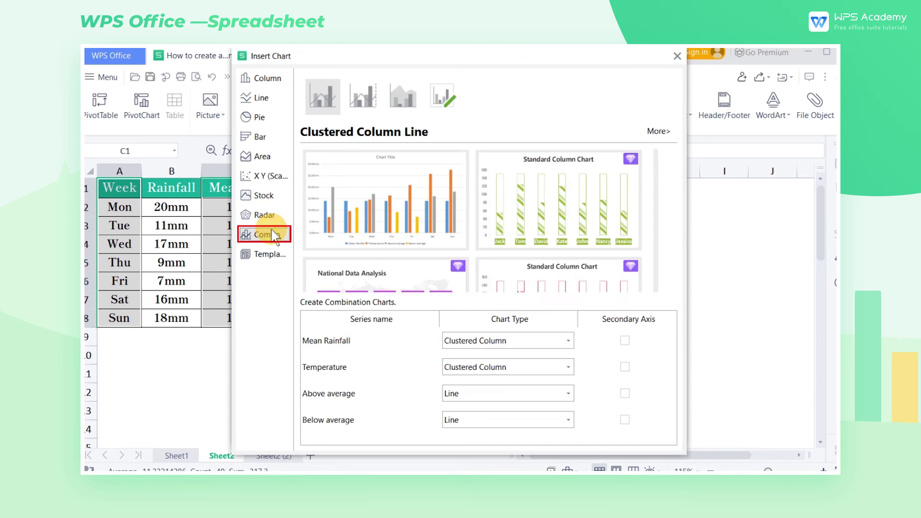
{"action": "left_click", "coordinate": [511, 340]}
{"action": "scroll", "coordinate": [499, 375], "scroll_direction": "down", "scroll_amount": 3}
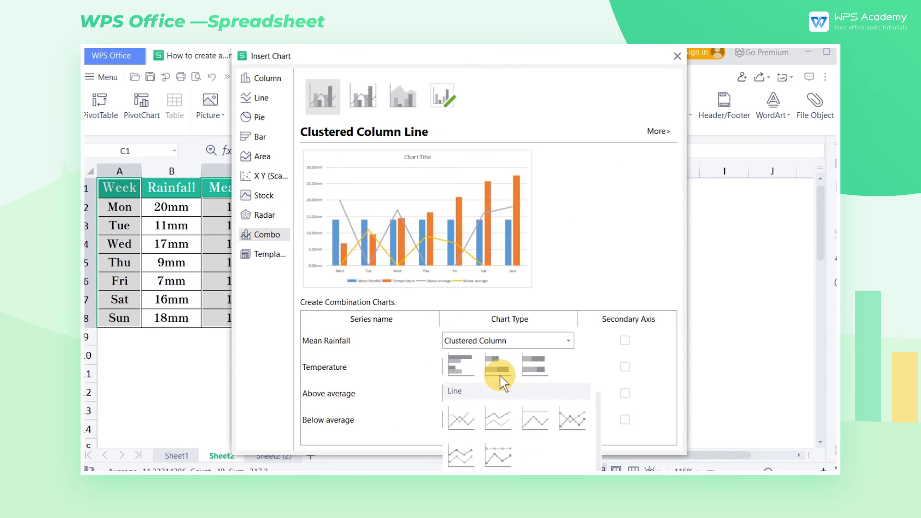
{"action": "left_click", "coordinate": [455, 390]}
{"action": "left_click", "coordinate": [506, 367]}
{"action": "scroll", "coordinate": [459, 423], "scroll_direction": "down", "scroll_amount": 3}
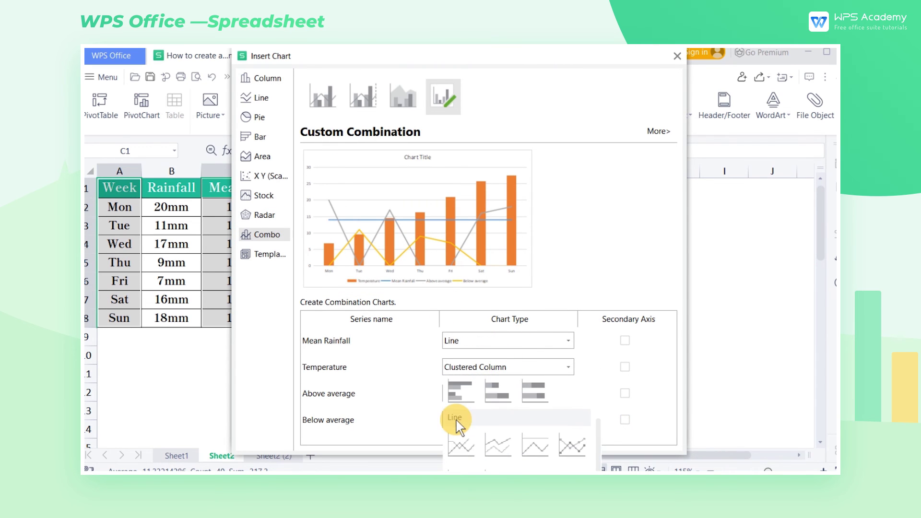
{"action": "left_click", "coordinate": [460, 444]}
- Make Above and Below average clustered columns, with Temperature on a secondary axis
{"action": "left_click", "coordinate": [501, 393]}
{"action": "left_click", "coordinate": [460, 438]}
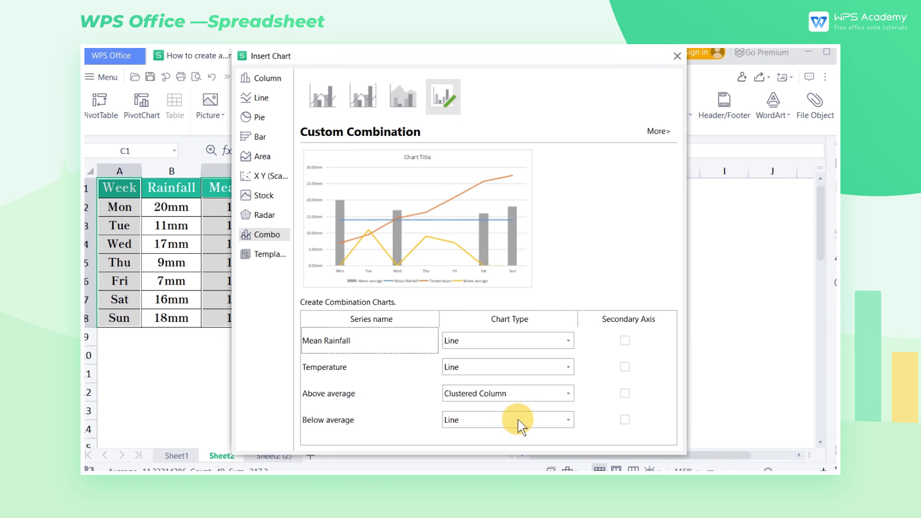
{"action": "left_click", "coordinate": [518, 420]}
{"action": "left_click", "coordinate": [463, 200]}
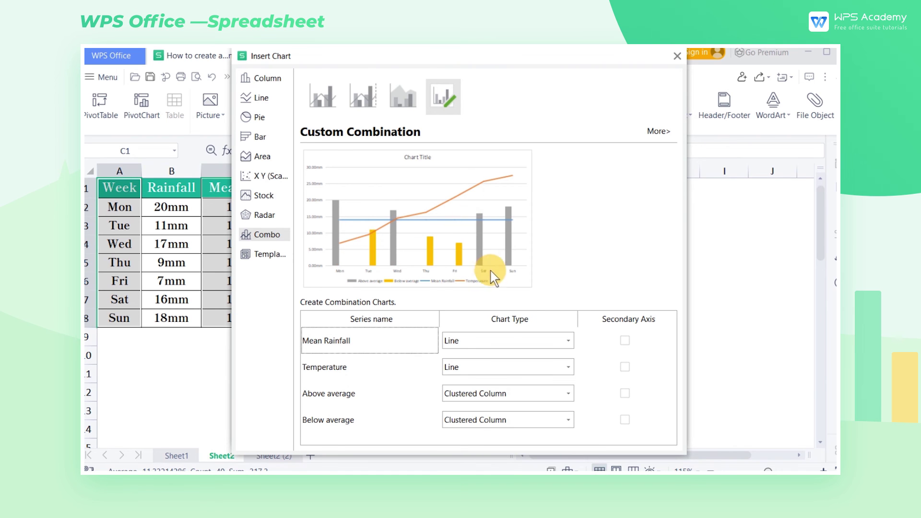
{"action": "left_click", "coordinate": [621, 365]}
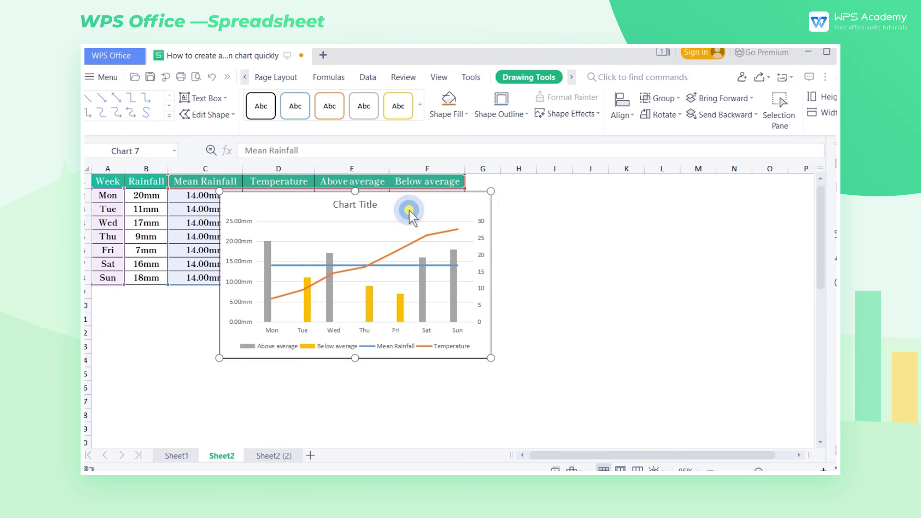
- Move the chart below the weather table and enlarge it
{"action": "left_click_drag", "start_coordinate": [405, 207], "coordinate": [292, 319]}
{"action": "scroll", "coordinate": [293, 319], "scroll_direction": "down", "scroll_amount": 1}
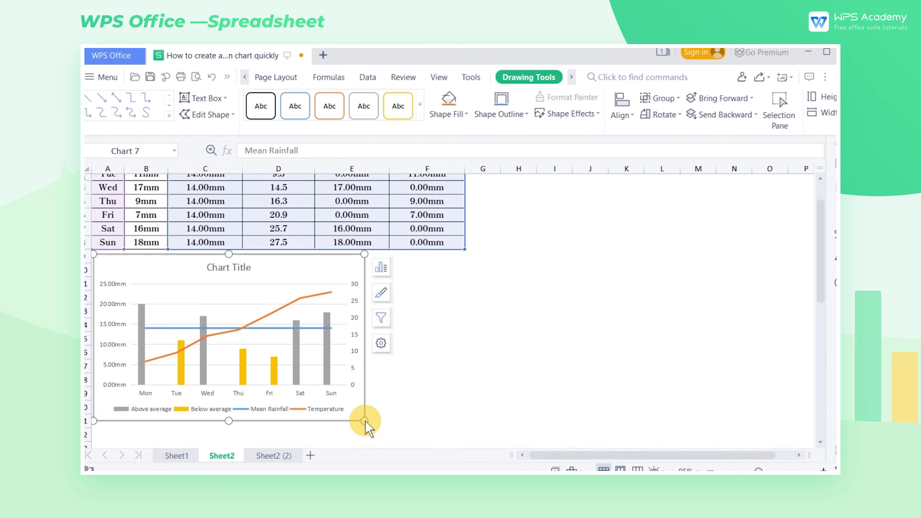
{"action": "left_click_drag", "start_coordinate": [365, 421], "coordinate": [467, 446]}
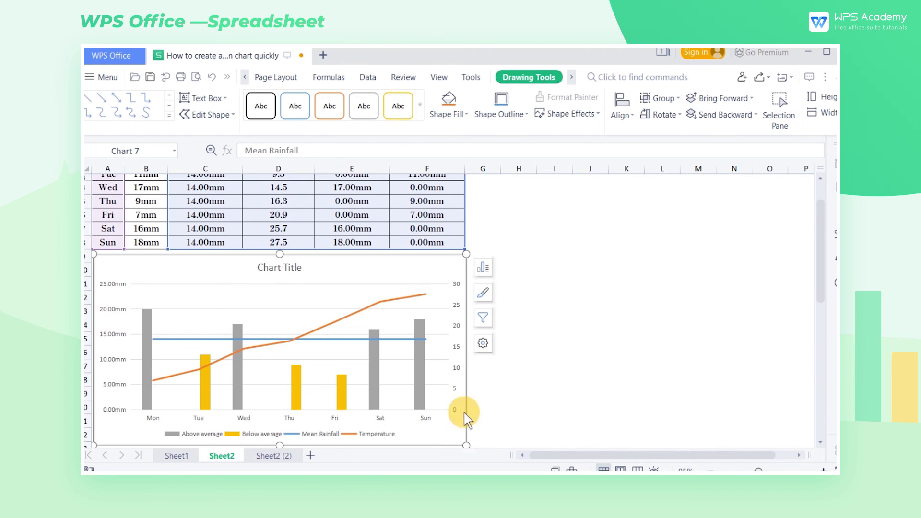
{"action": "scroll", "coordinate": [488, 371], "scroll_direction": "down", "scroll_amount": 3}
{"action": "scroll", "coordinate": [489, 370], "scroll_direction": "up", "scroll_amount": 1}
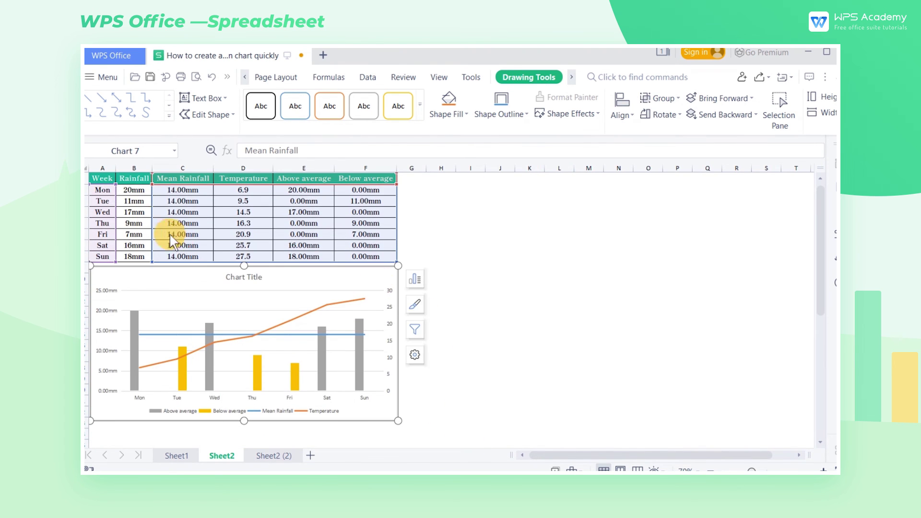
- Change Tuesday's rainfall in B3 to 20
{"action": "left_click", "coordinate": [129, 200]}
{"action": "double_click", "coordinate": [130, 201]}
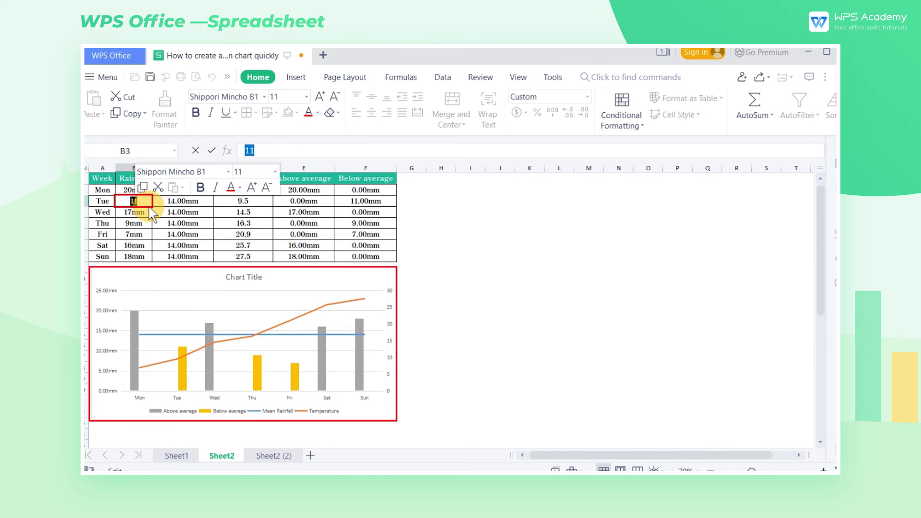
{"action": "type", "text": "20"}
{"action": "key", "text": "Return"}
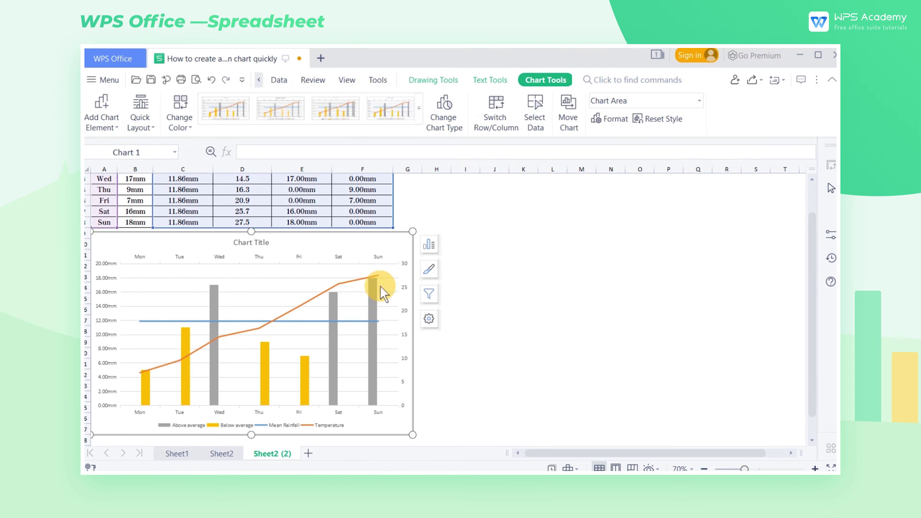
- Apply the quick layout with a top legend and data labels
{"action": "left_click", "coordinate": [429, 245]}
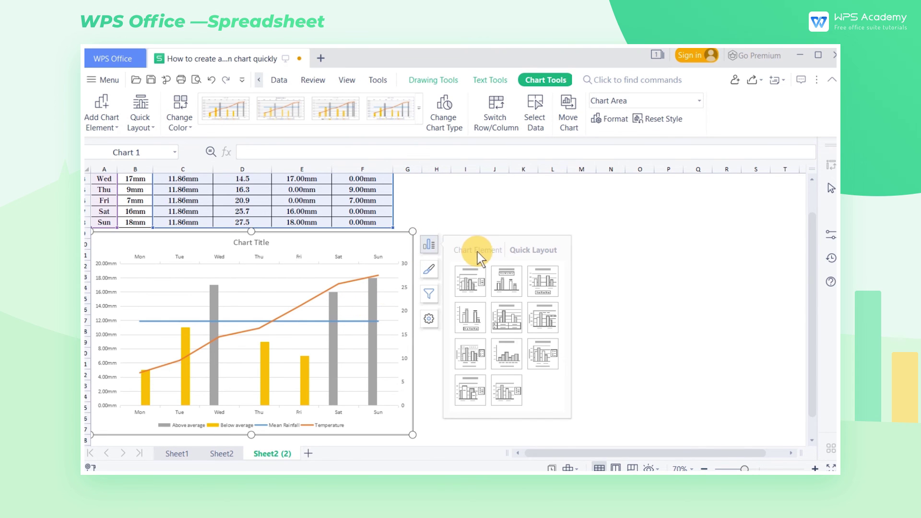
{"action": "left_click", "coordinate": [480, 271]}
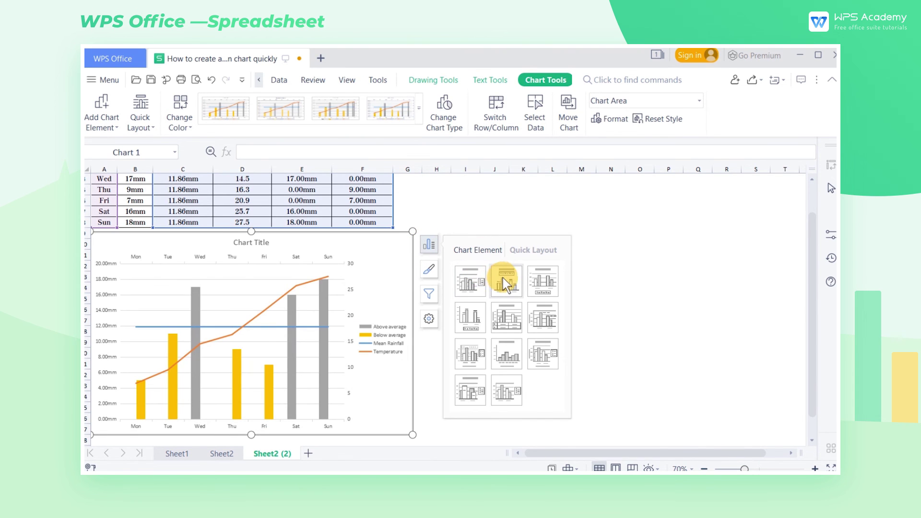
{"action": "left_click", "coordinate": [503, 278]}
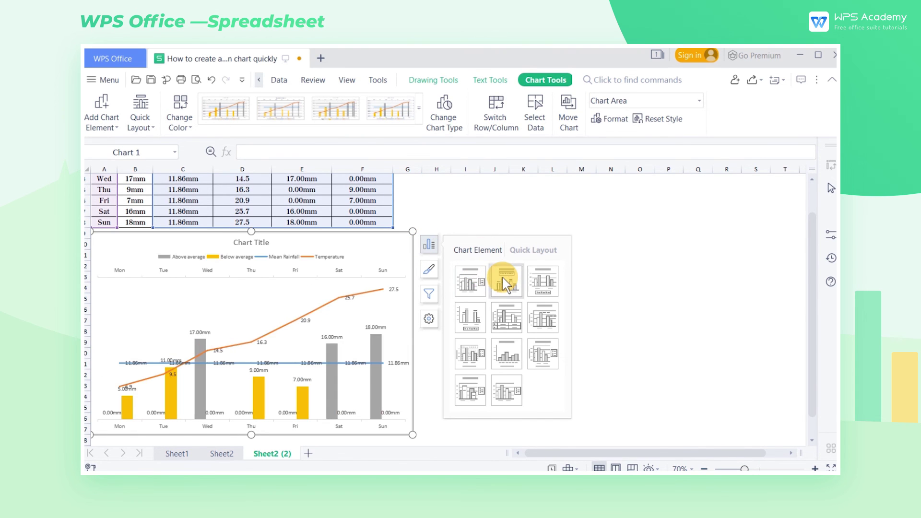
- Add axis titles and a data table beneath the plot, then deselect the chart
{"action": "left_click", "coordinate": [496, 253]}
{"action": "left_click", "coordinate": [466, 279]}
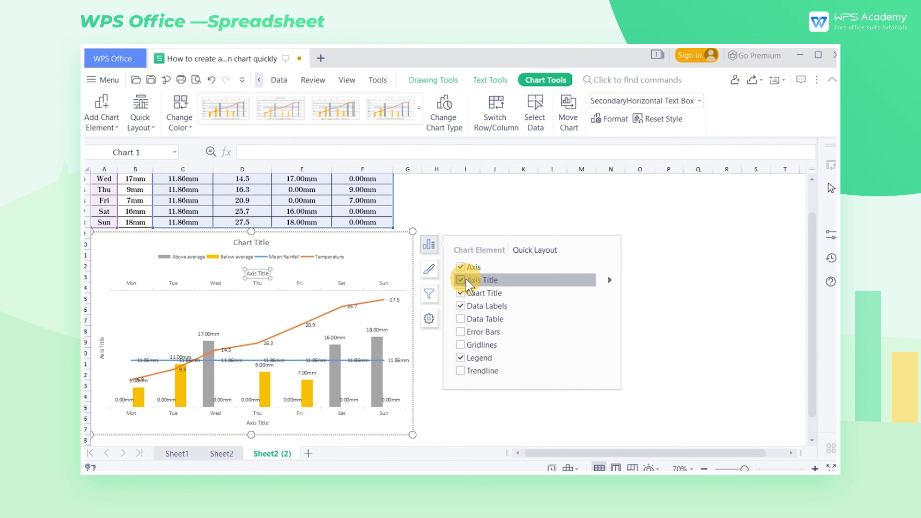
{"action": "left_click", "coordinate": [459, 319]}
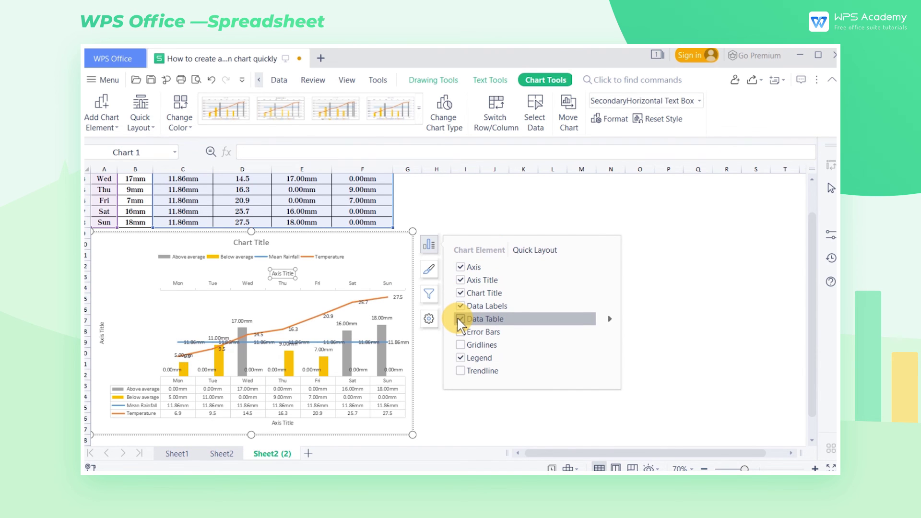
{"action": "left_click", "coordinate": [435, 344]}
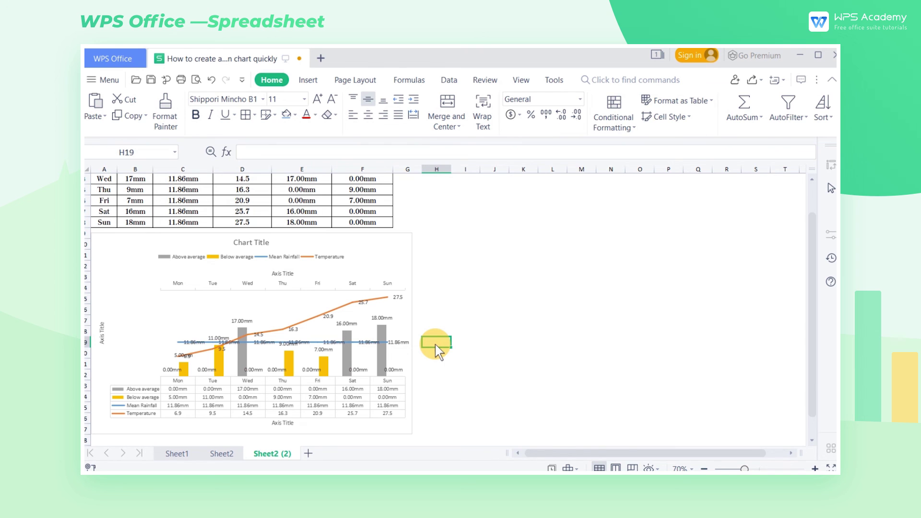